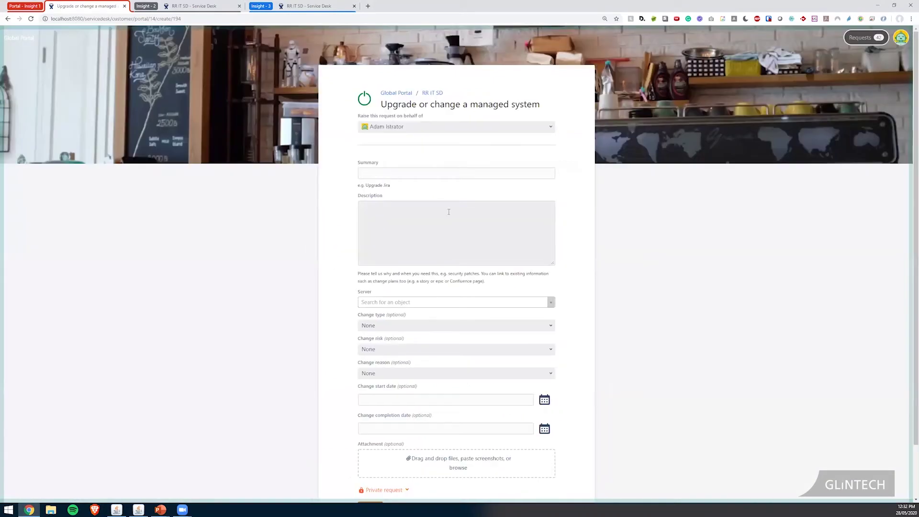
# Fill in the change request's summary as "Monthly Server Maintenance" and its description as "Security patches.".
pyautogui.write('Month')
pyautogui.press('Down')
pyautogui.press('Return')
pyautogui.click(449, 211)
pyautogui.write('Security patches.')
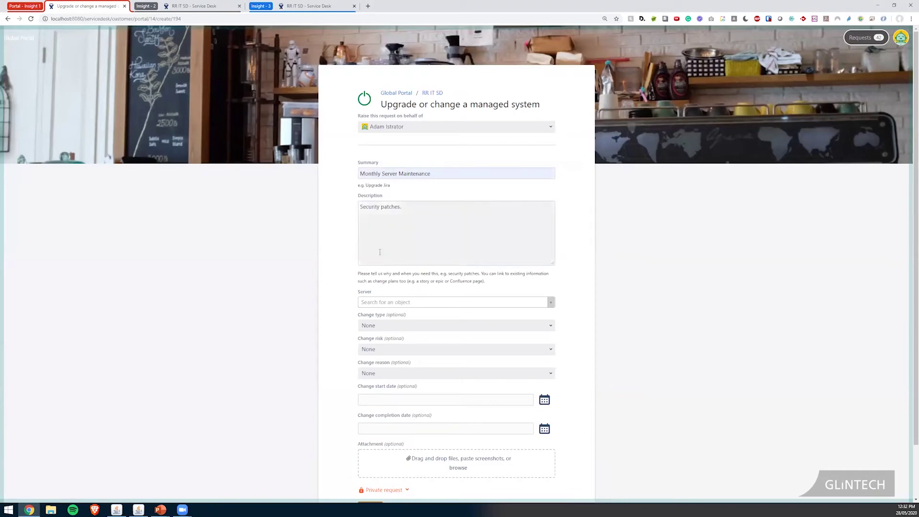
# Choose Jira_01 as the server and set the change type to Normal, the risk to Low and the reason to Maintenance.
pyautogui.click(412, 303)
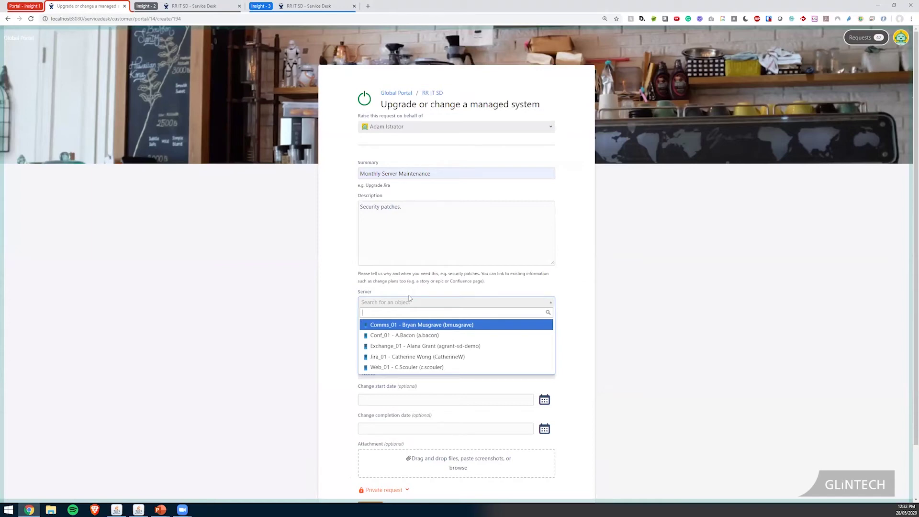
pyautogui.click(410, 357)
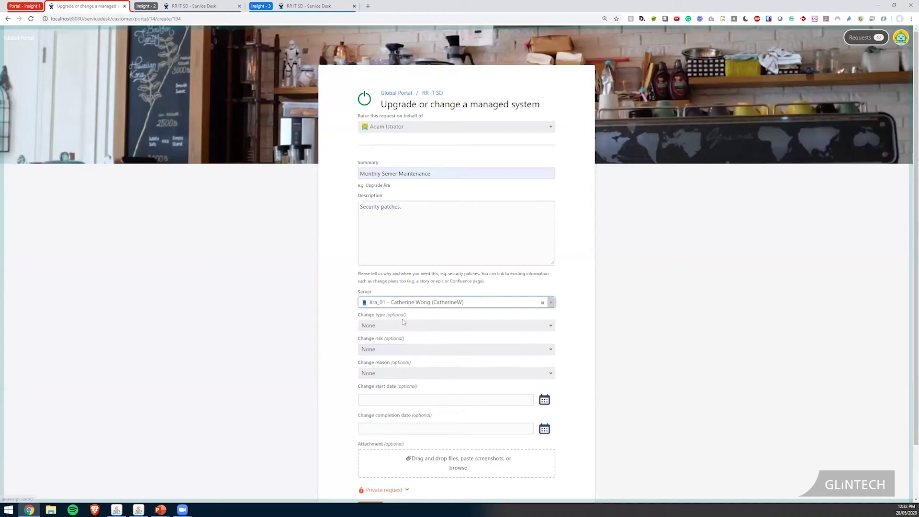
pyautogui.click(402, 325)
pyautogui.click(377, 379)
pyautogui.click(396, 350)
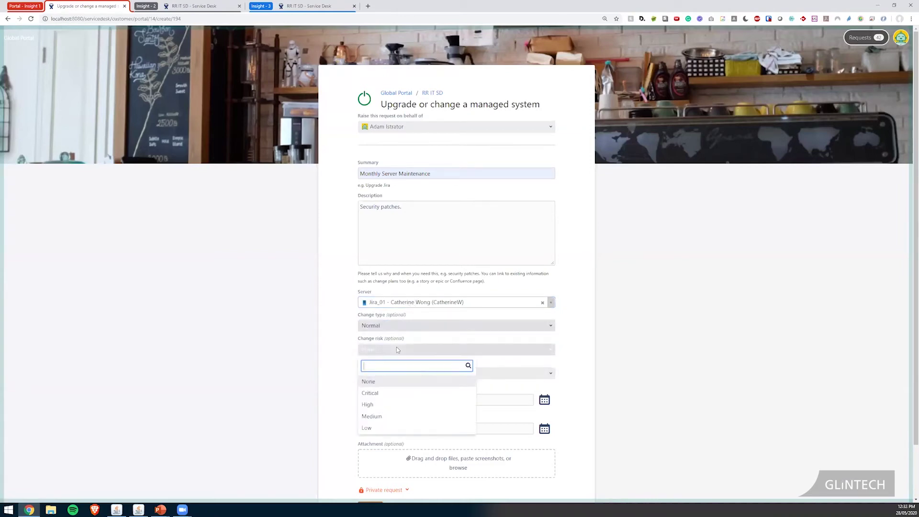
pyautogui.click(378, 428)
pyautogui.click(396, 373)
pyautogui.click(388, 438)
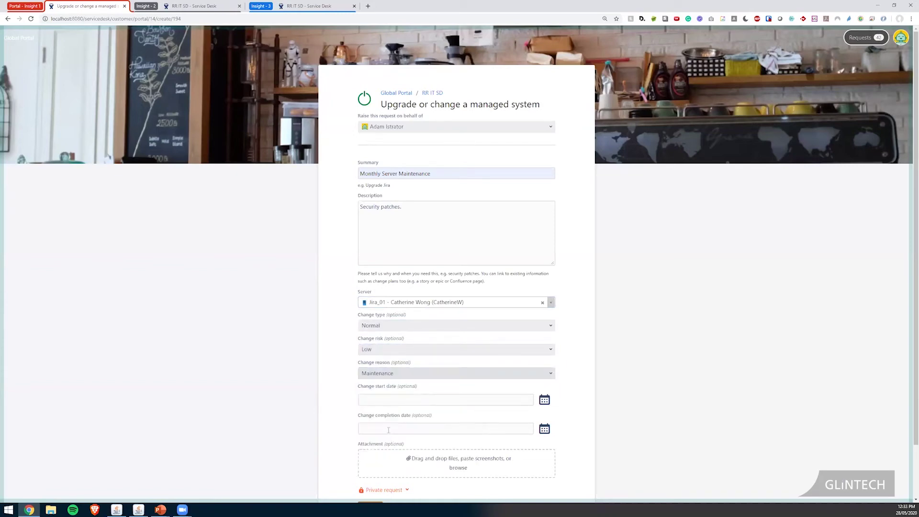
# Set the change start date to 28/May/20 12:32 PM and the completion date to 29/May/20 12:32 PM.
pyautogui.click(544, 399)
pyautogui.click(598, 453)
pyautogui.click(545, 428)
pyautogui.click(612, 455)
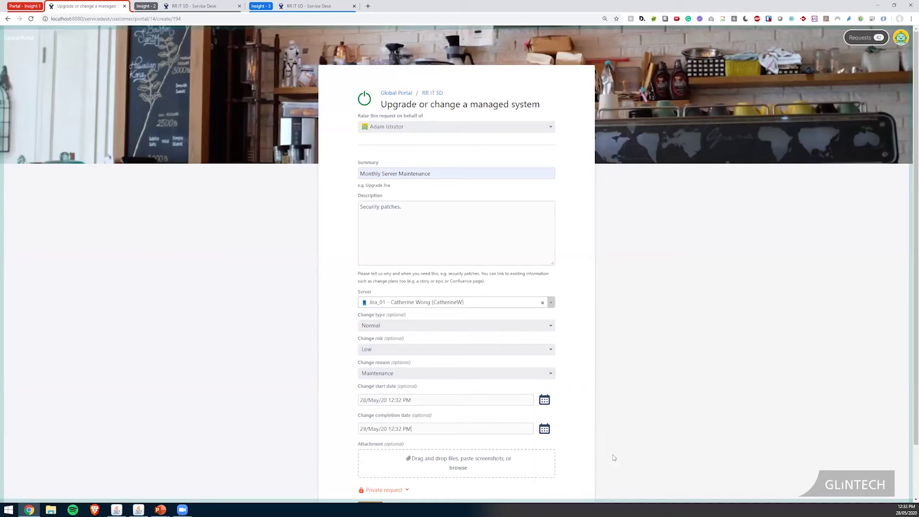
# Submit the change request and open its agent issue view to check the server's owner.
pyautogui.scroll(-2, 622, 418)
pyautogui.click(370, 448)
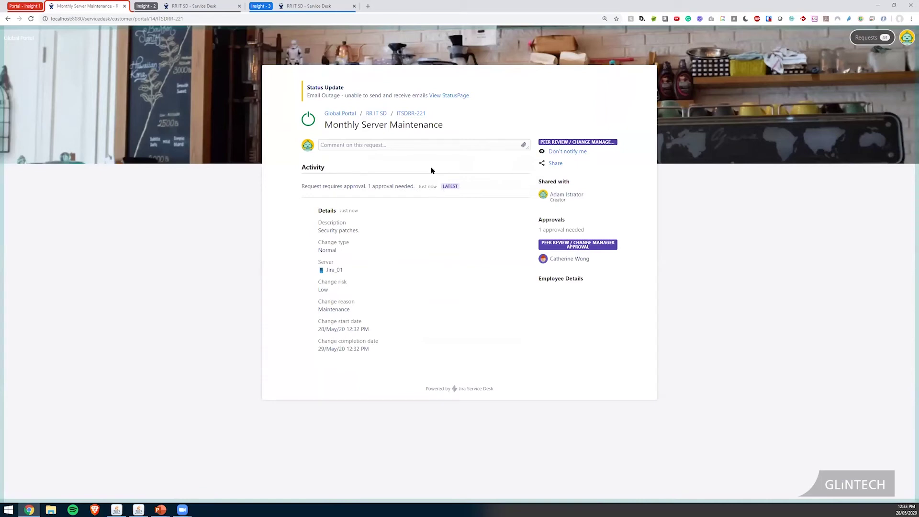
pyautogui.click(411, 114)
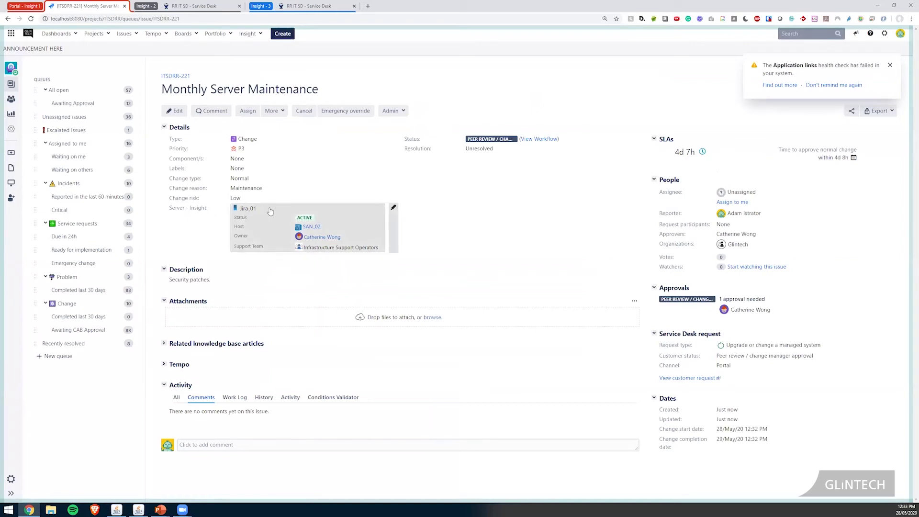
pyautogui.doubleClick(236, 235)
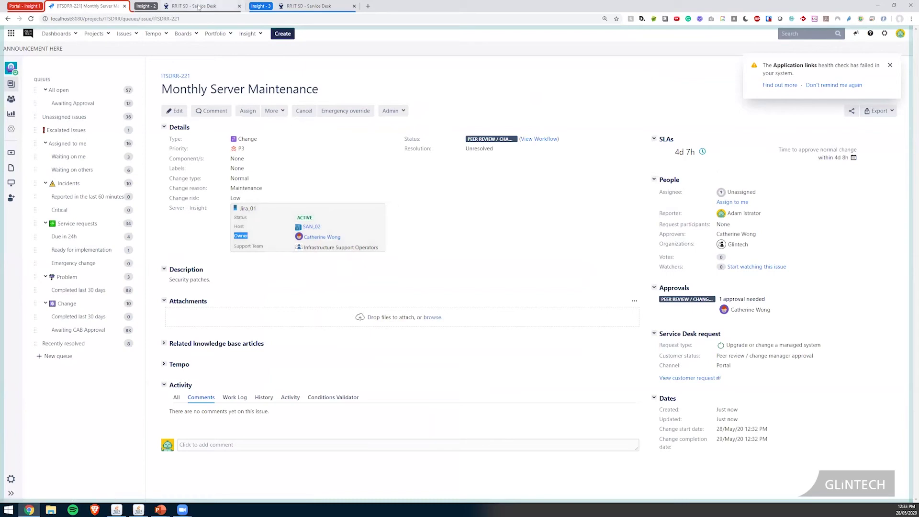
# Start a "Set up VPN to the office" request in the second portal page with the summary "I need VPN access".
pyautogui.click(200, 6)
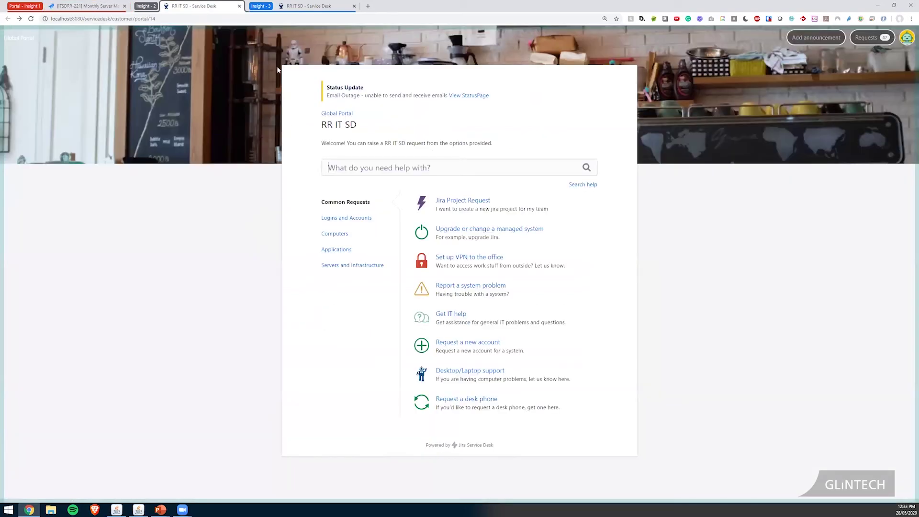
pyautogui.click(453, 260)
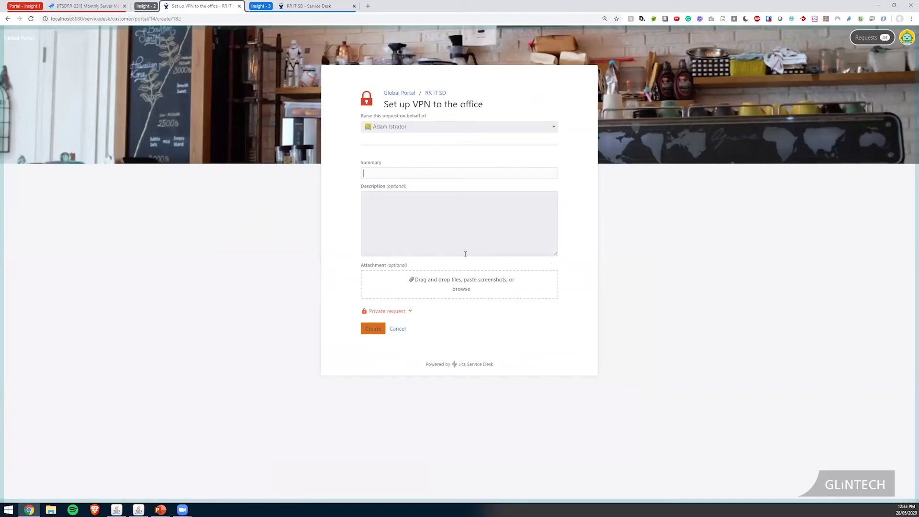
pyautogui.write('I need V')
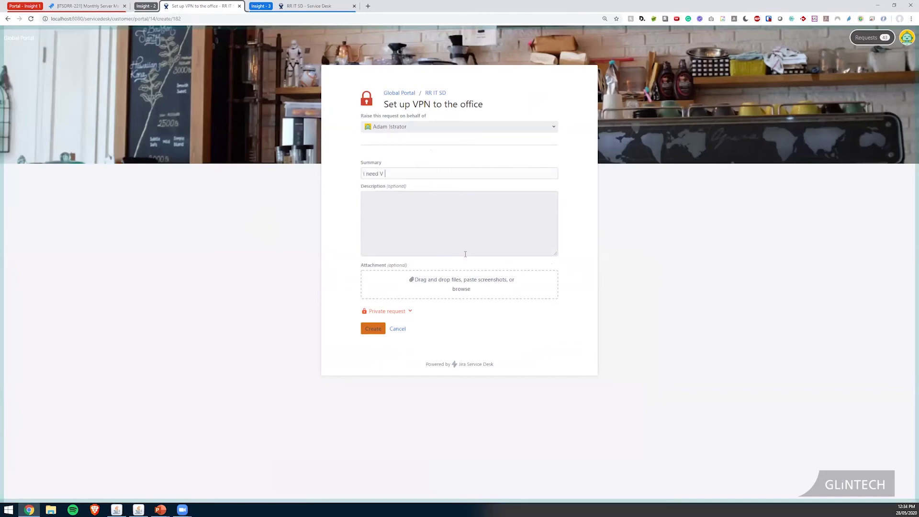
pyautogui.press('BackSpace')
pyautogui.write('PN acc')
pyautogui.write('ess')
# Describe the VPN request as "I need to work from home next week. Unable to use public transportation." and create it.
pyautogui.write('I need to work from home ')
pyautogui.write('next week')
pyautogui.write('. Unable to use t')
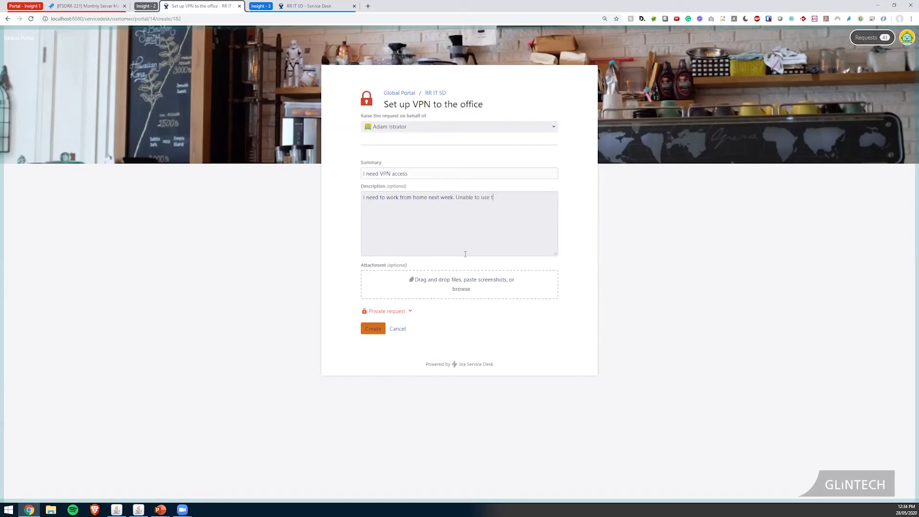
pyautogui.write('ublic transporat')
pyautogui.press('BackSpace')
pyautogui.press('BackSpace')
pyautogui.write('tation.')
pyautogui.click(369, 328)
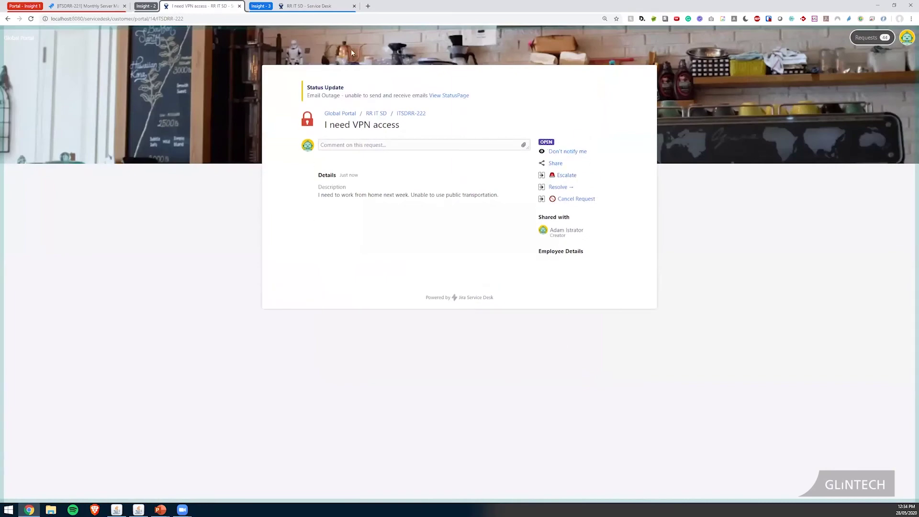
# Refresh the VPN request and open its agent issue view to examine the employee details and approver.
pyautogui.rightClick(257, 267)
pyautogui.click(276, 289)
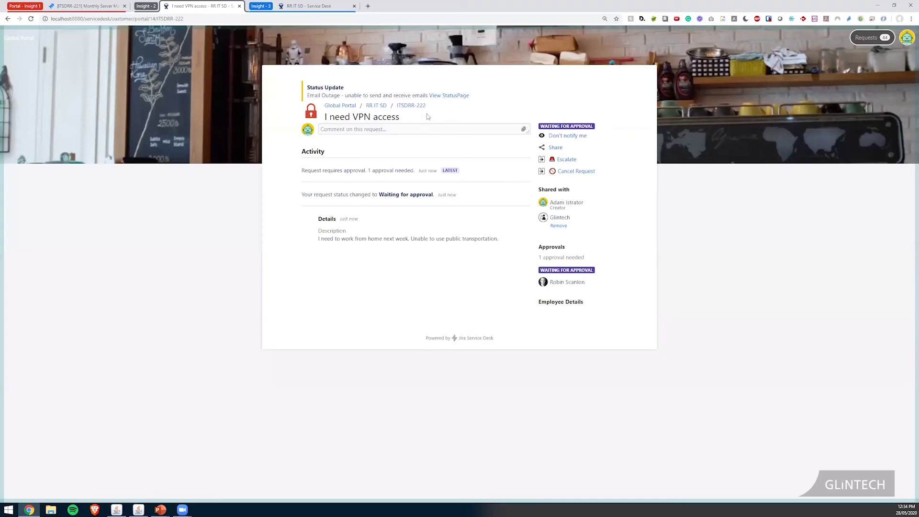
pyautogui.click(401, 106)
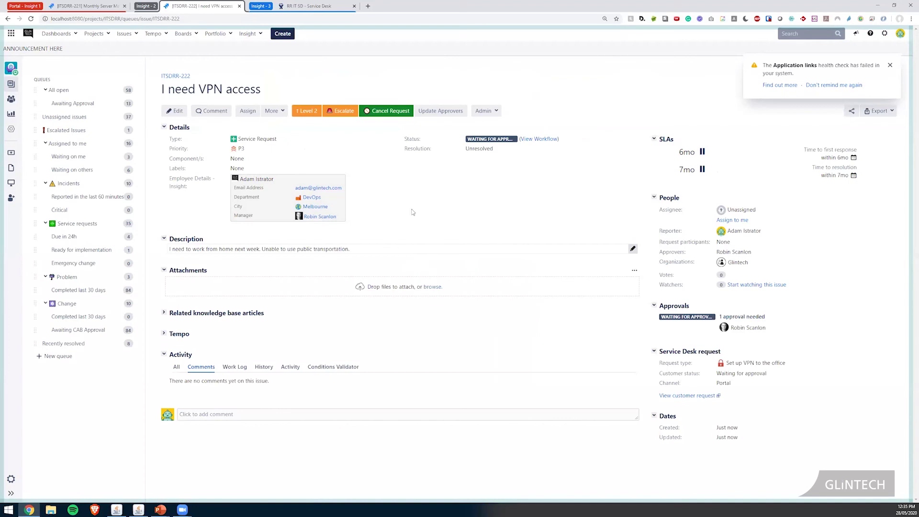
# Start a "Report a system problem" request in the third portal page with the summary "My laptop is not working".
pyautogui.click(309, 6)
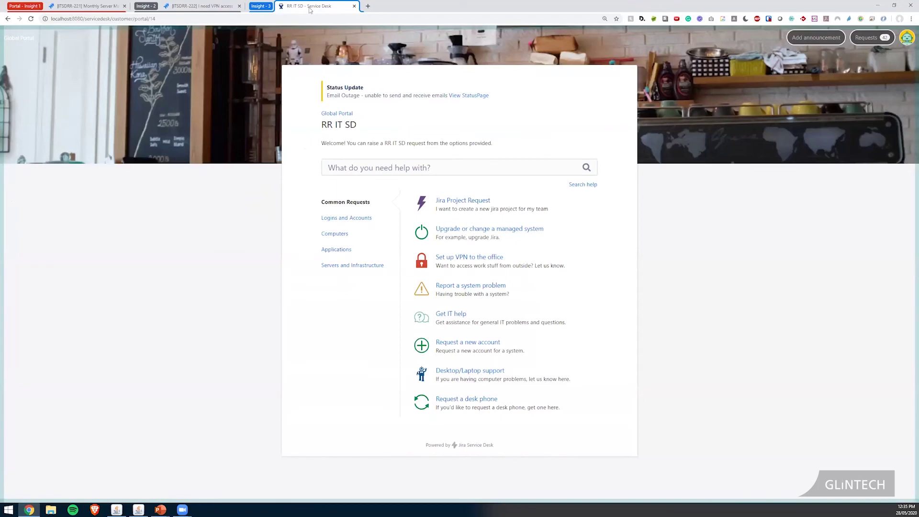
pyautogui.click(471, 287)
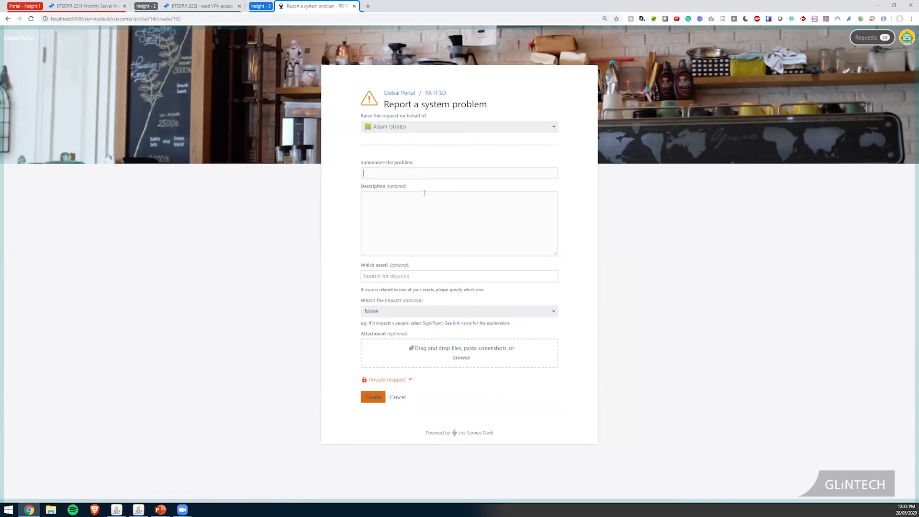
pyautogui.write('my request')
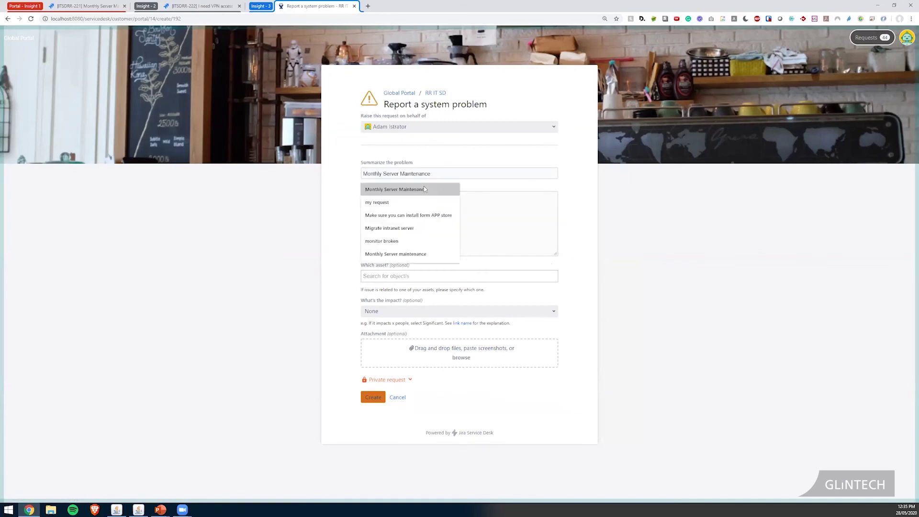
pyautogui.hotkey('ctrl', 'a')
pyautogui.write('My I')
pyautogui.write('aptop is not working')
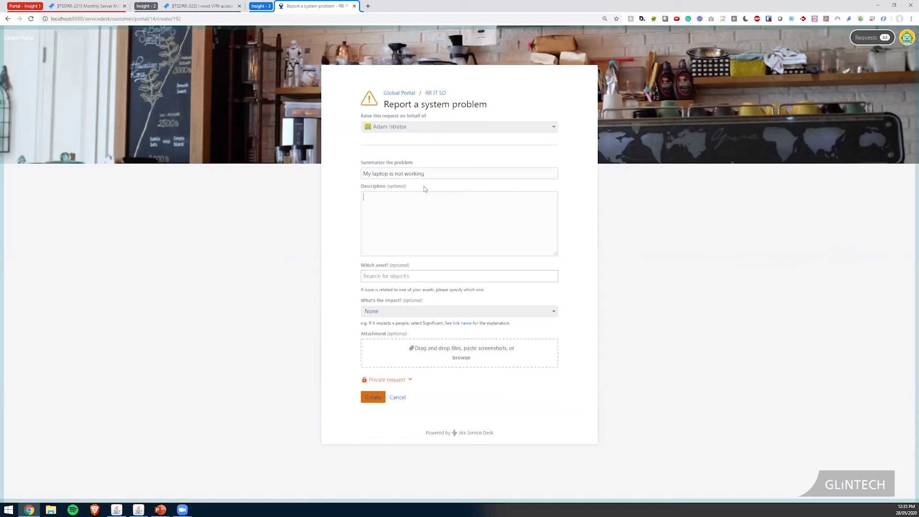
# Enter the description "broken" and view the assets offered for the current requester without choosing one.
pyautogui.write('roken')
pyautogui.click(415, 275)
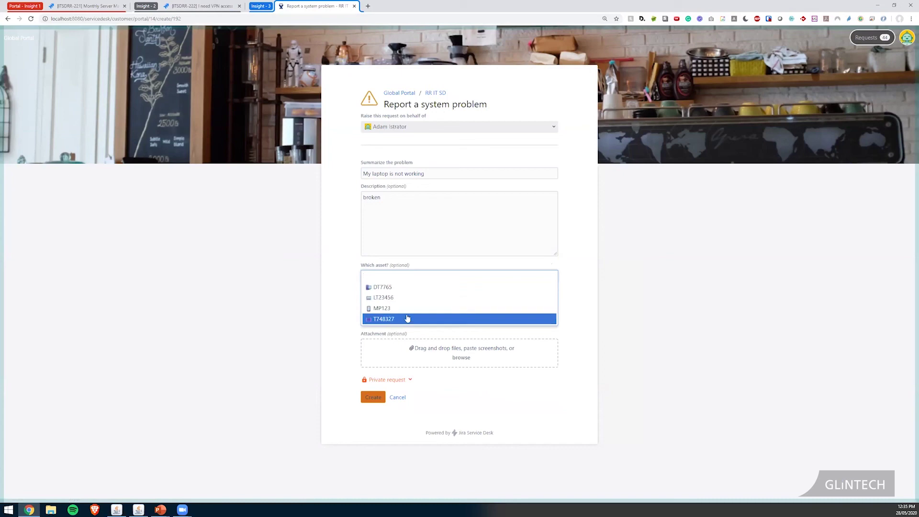
pyautogui.click(341, 235)
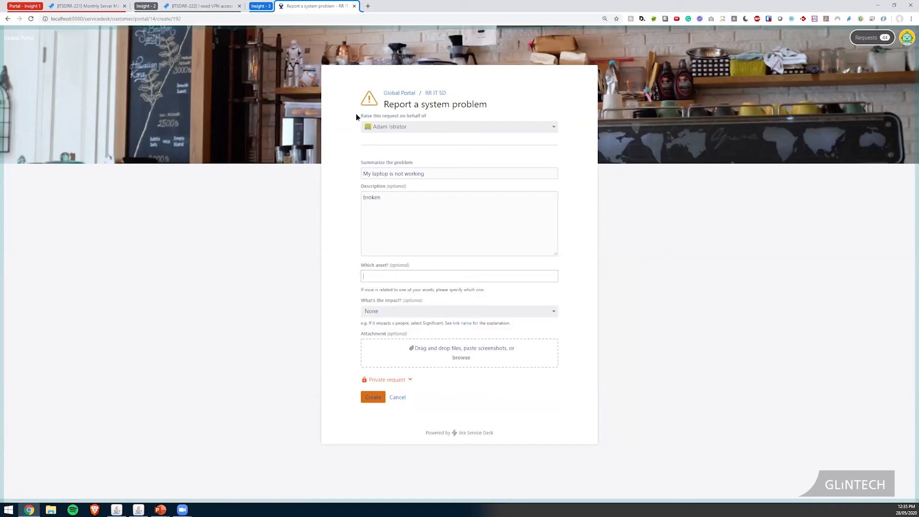
# Raise the problem report on behalf of a different customer, found by searching for their first name.
pyautogui.click(377, 127)
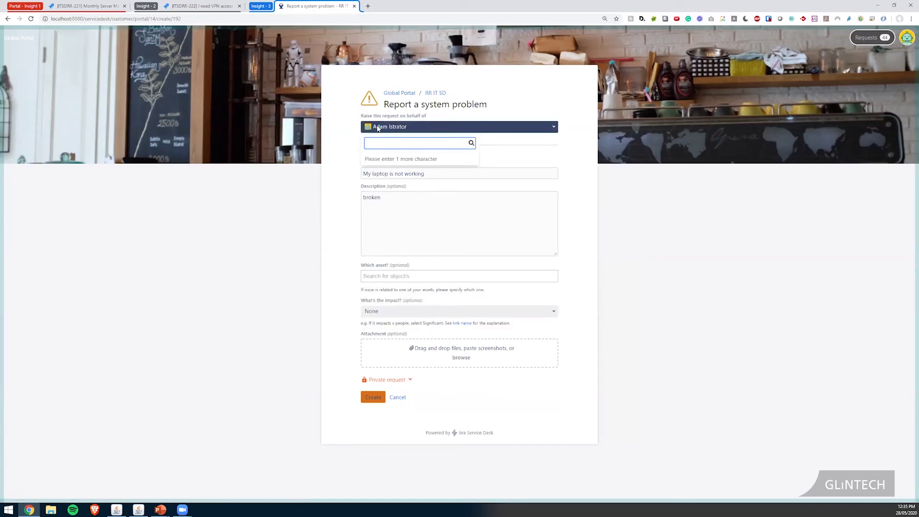
pyautogui.write('bryan')
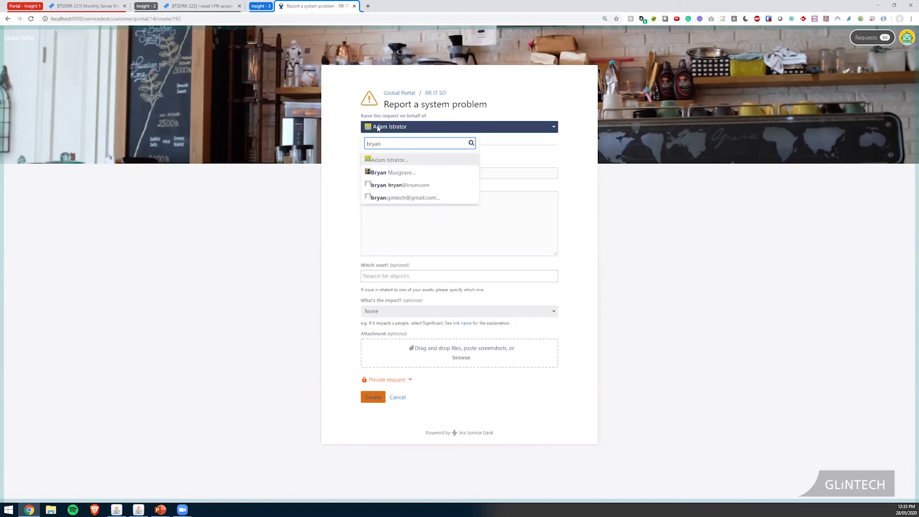
pyautogui.press('Down')
pyautogui.press('Return')
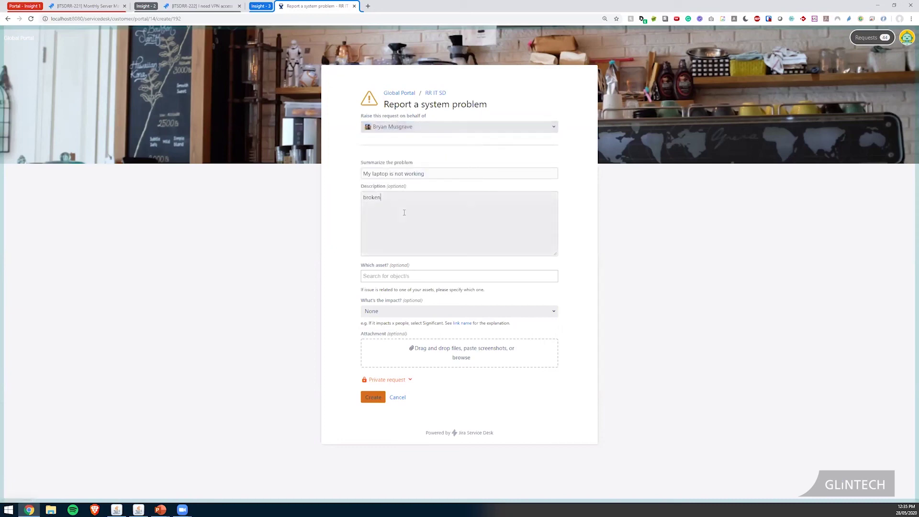
# View the assets offered for the newly chosen requester without selecting any.
pyautogui.click(402, 277)
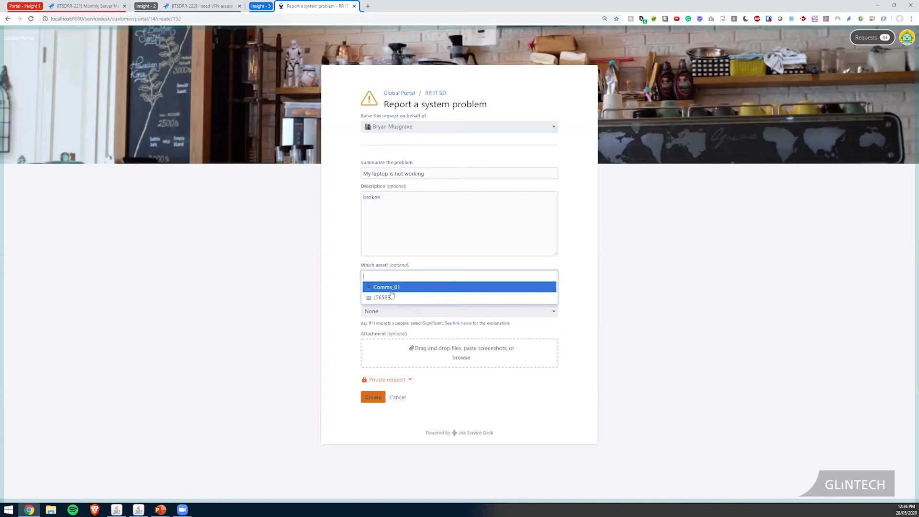
pyautogui.click(589, 287)
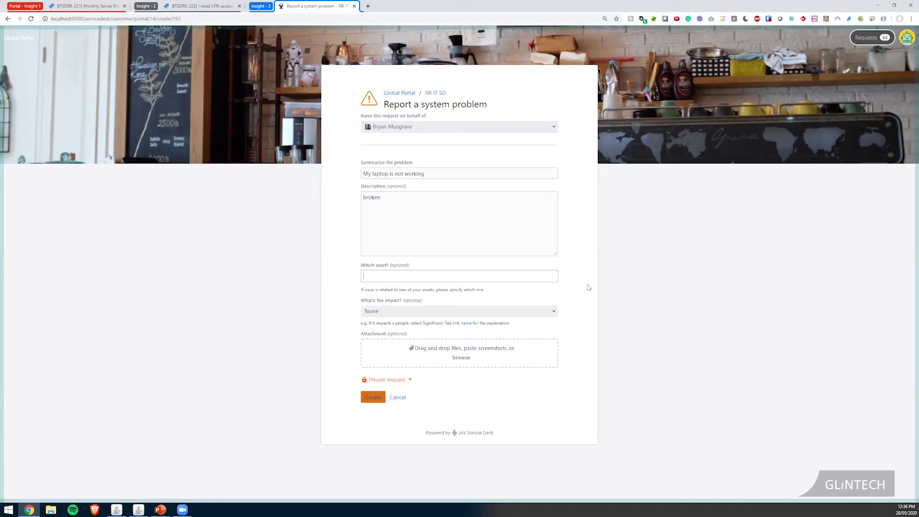
pyautogui.click(262, 508)
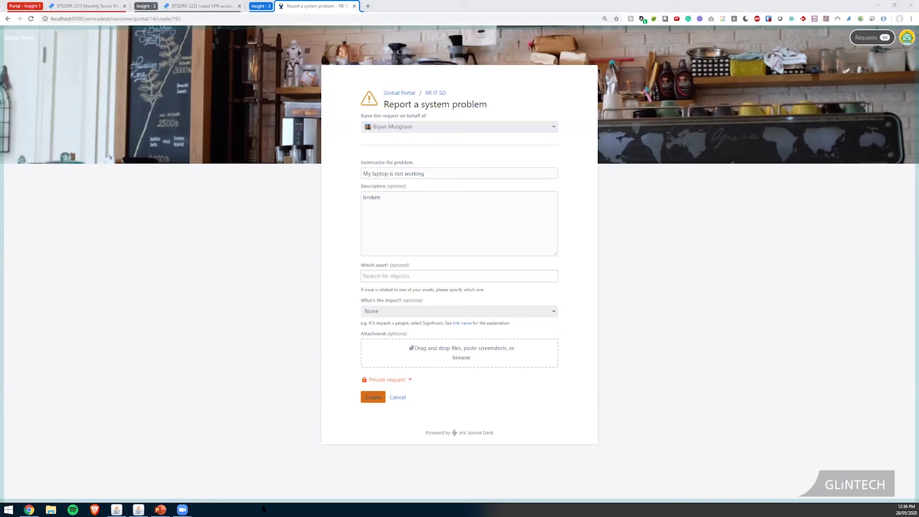